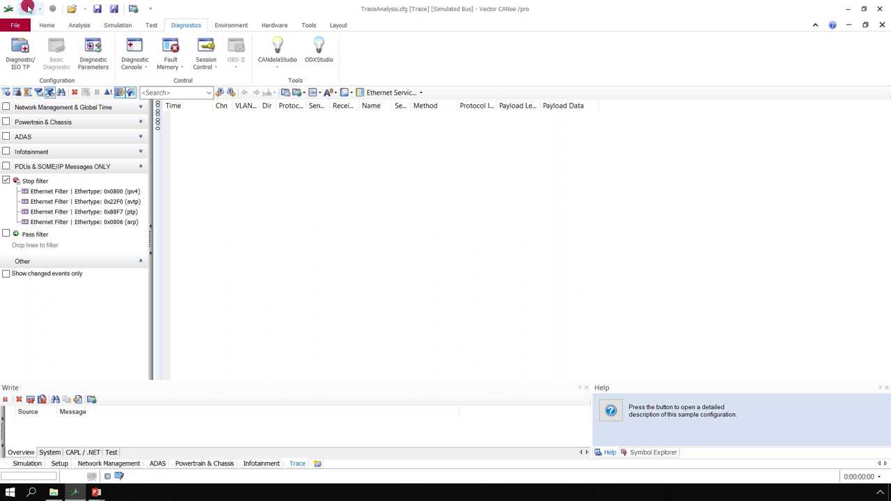
# Run the measurement for about ten seconds, then stop it to capture AVTP audio frames
pyautogui.click(33, 11)
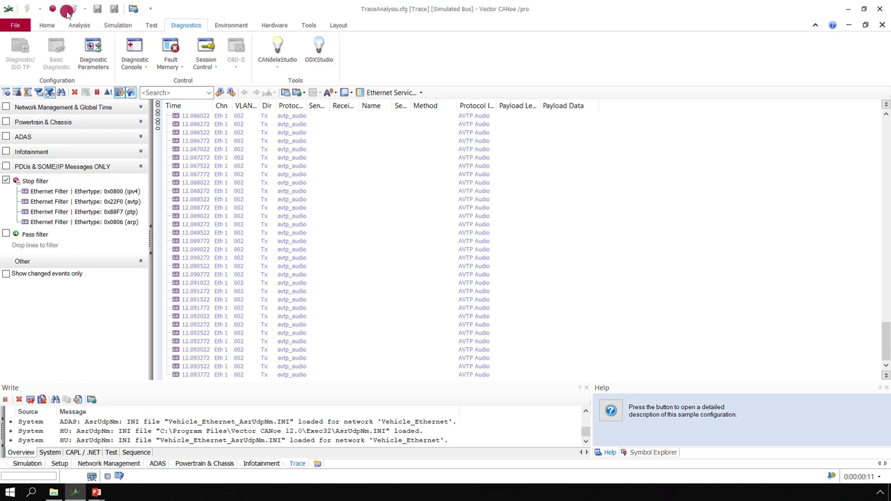
pyautogui.click(47, 7)
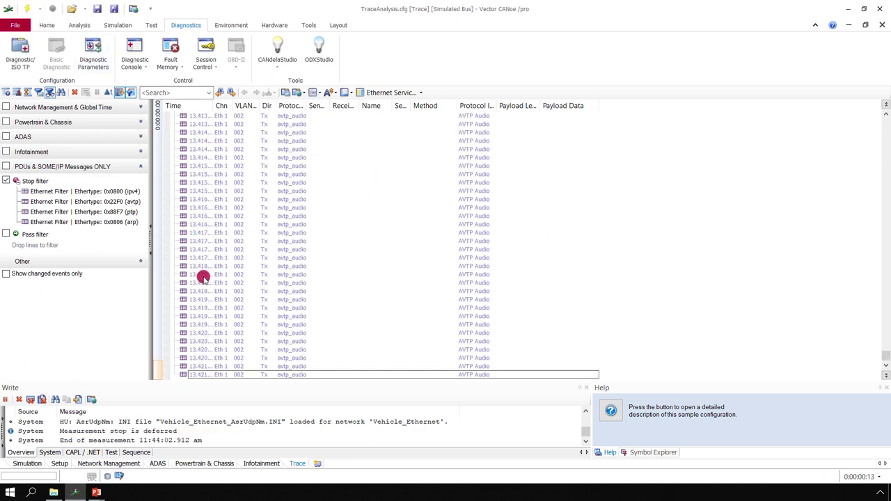
pyautogui.click(162, 375)
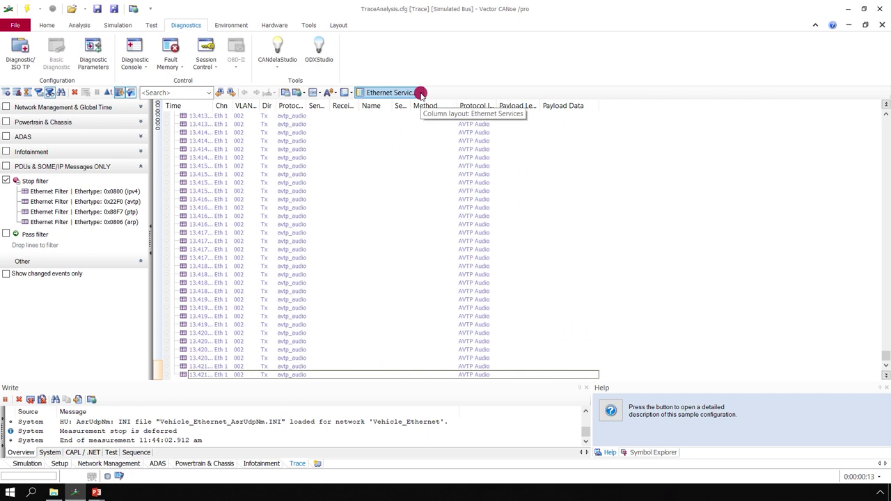
# Switch the trace to the Ethernet IP/UDP/TCP column layout and widen the Destination IP column
pyautogui.click(421, 92)
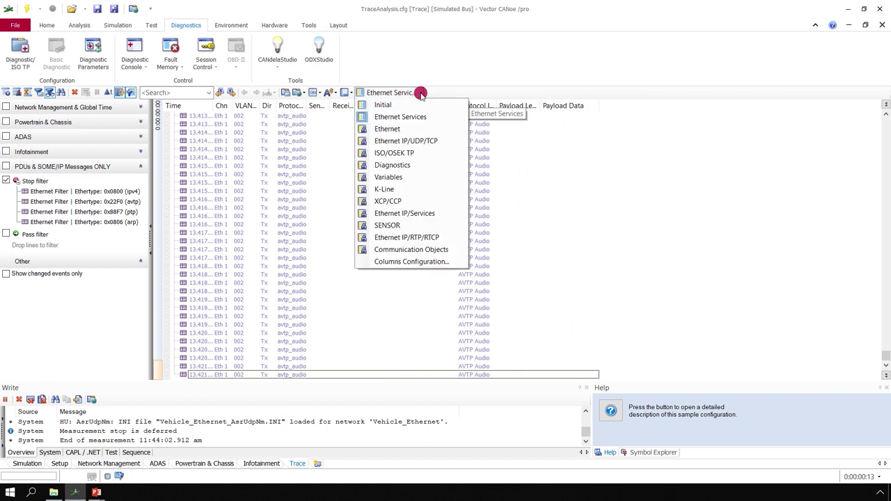
pyautogui.click(452, 142)
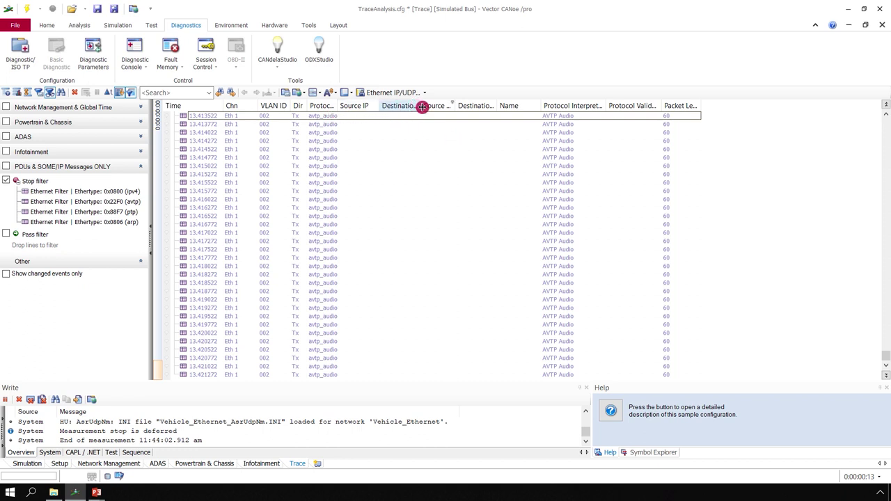
pyautogui.moveTo(425, 106); pyautogui.dragTo(539, 106)
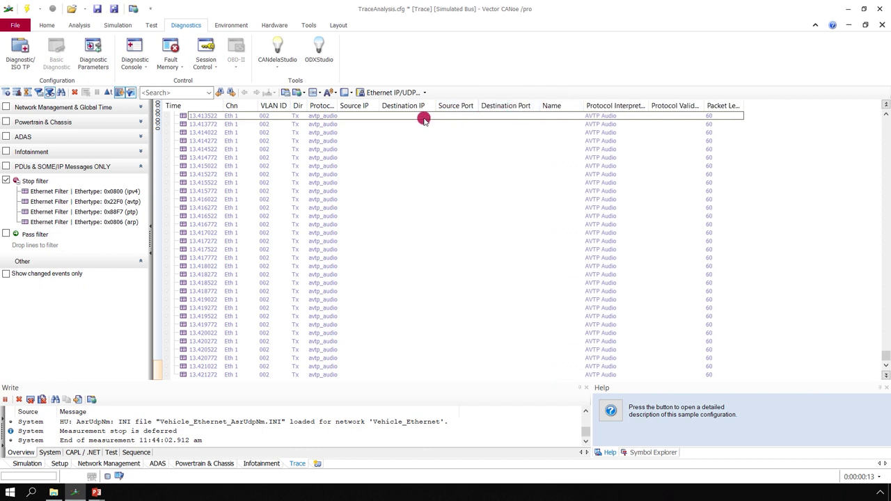
# Set the Protocol column filter to doip so only DoIP frames are listed
pyautogui.click(336, 104)
pyautogui.moveTo(401, 139)
pyautogui.mouseDown()
pyautogui.moveTo(393, 137)
pyautogui.moveTo(394, 148)
pyautogui.mouseUp()
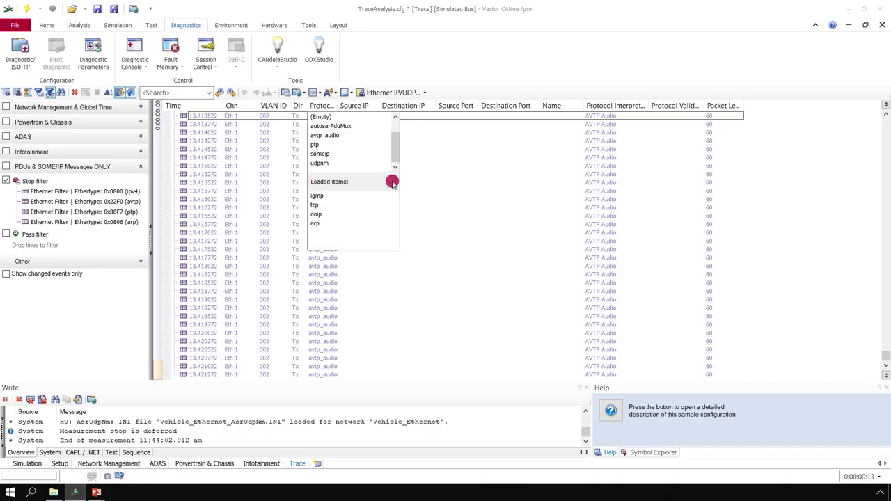
pyautogui.click(316, 215)
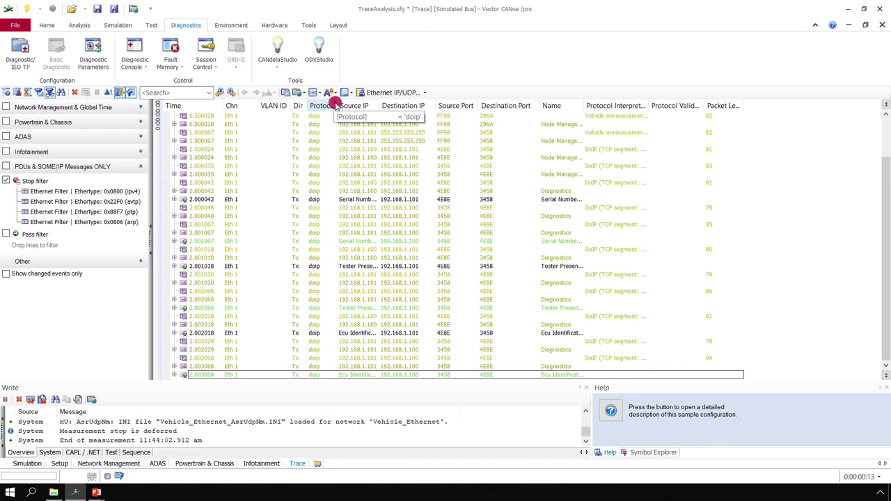
pyautogui.click(336, 104)
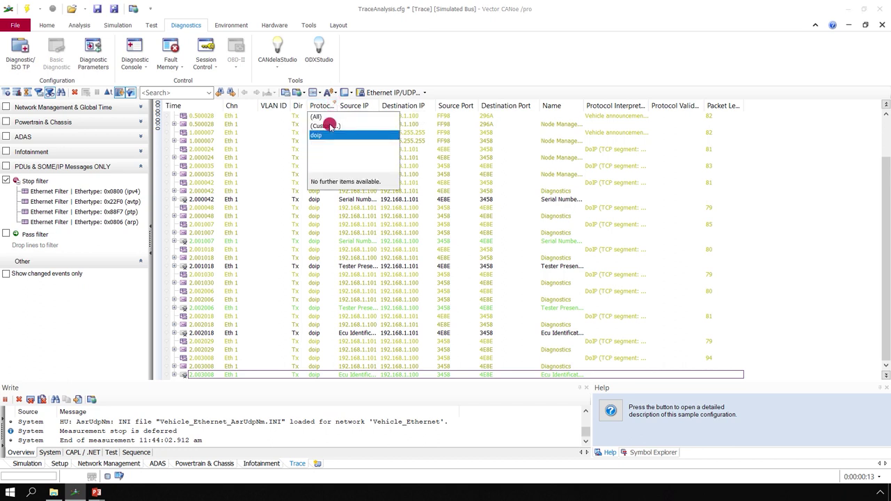
# Add a custom Protocol filter: doip Or equals tcp
pyautogui.click(324, 126)
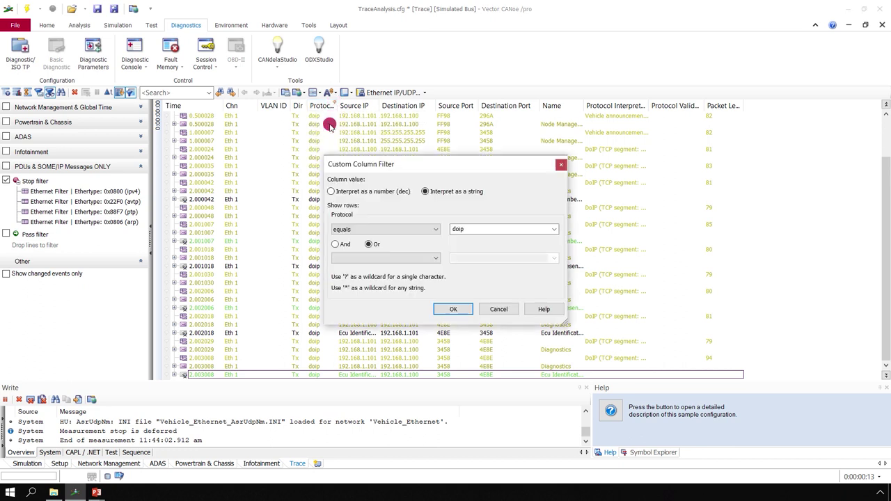
pyautogui.click(342, 257)
pyautogui.click(345, 266)
pyautogui.click(480, 258)
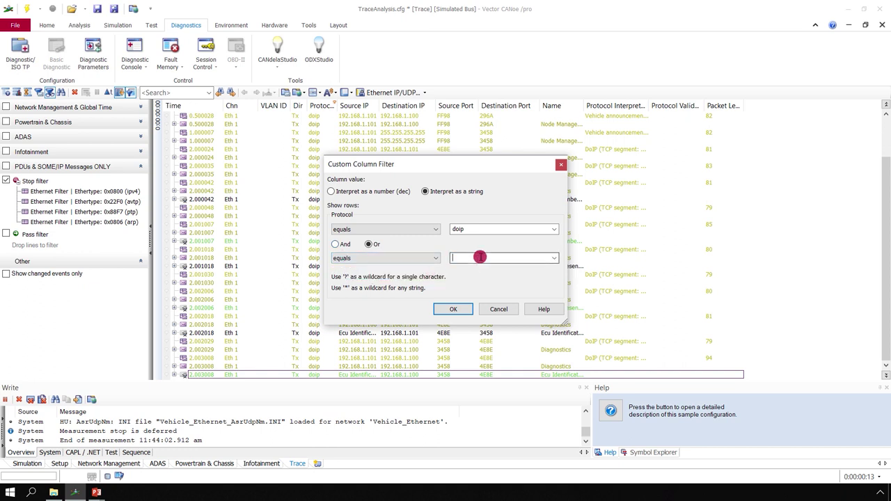
pyautogui.click(460, 309)
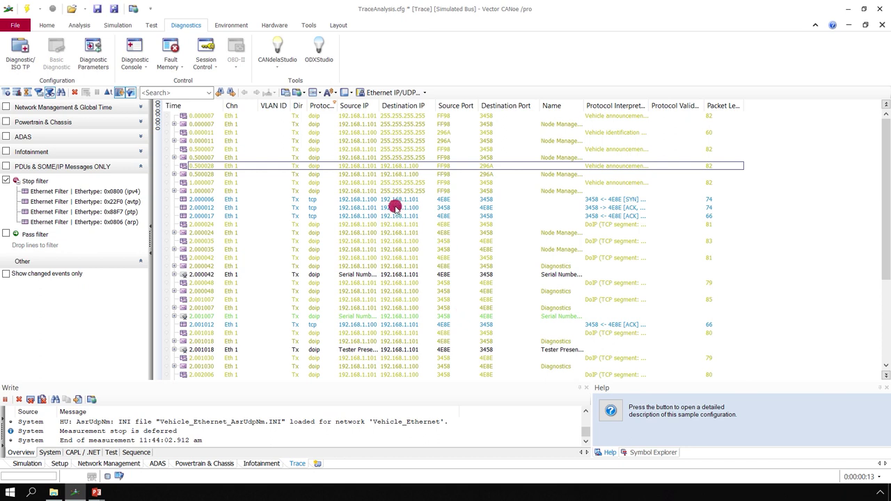
# Auto-fit the Protocol Interpretation column and inspect the TCP handshake and connection-closing rows
pyautogui.click(388, 200)
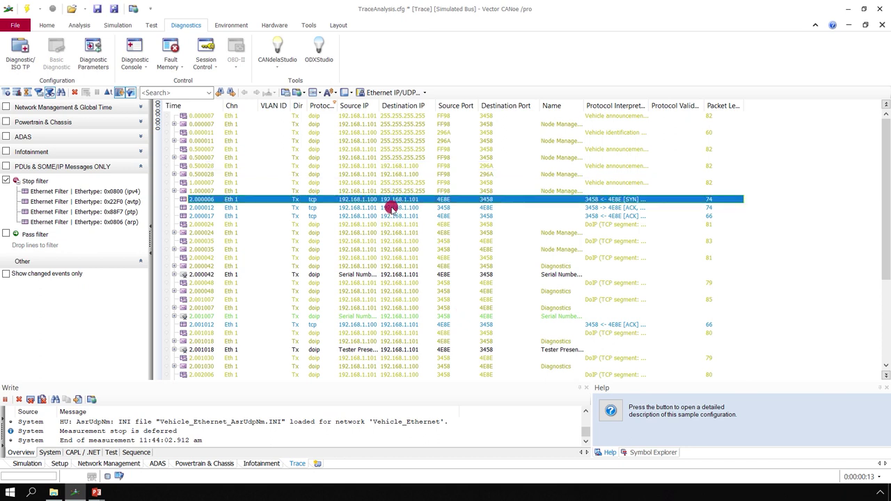
pyautogui.doubleClick(649, 107)
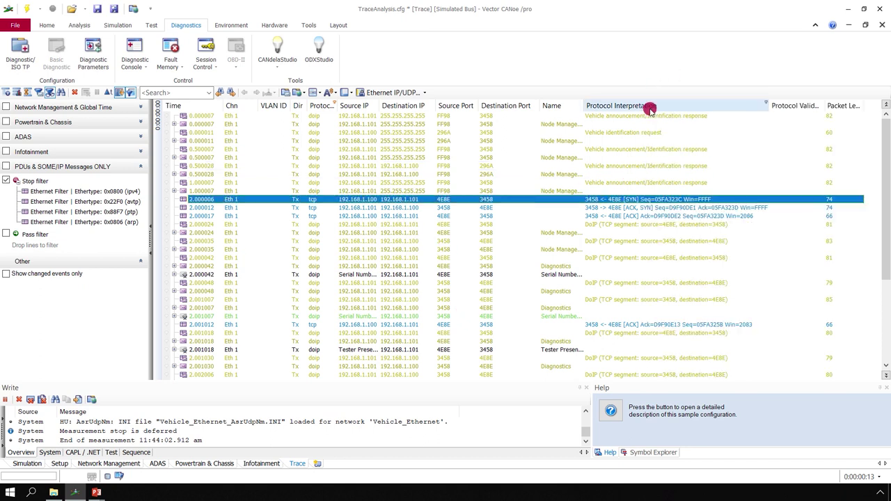
pyautogui.click(640, 208)
pyautogui.click(637, 217)
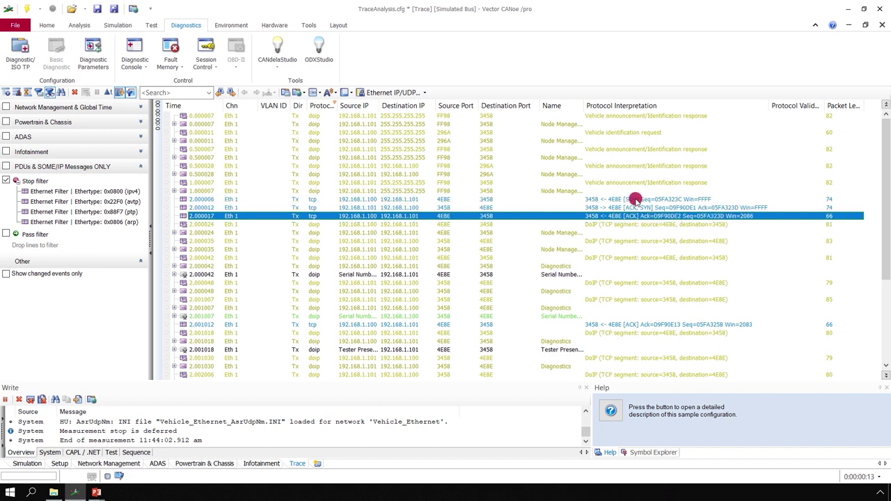
pyautogui.click(635, 200)
pyautogui.click(634, 208)
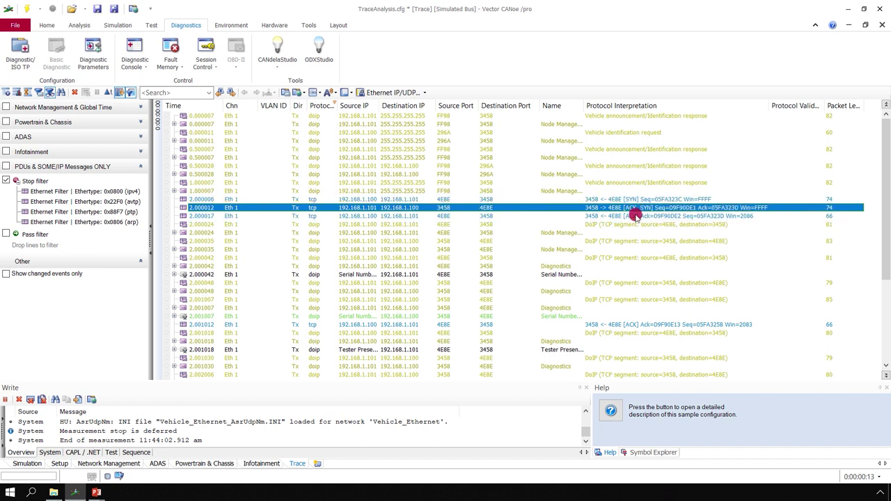
pyautogui.click(635, 216)
pyautogui.scroll(-5, 635, 216)
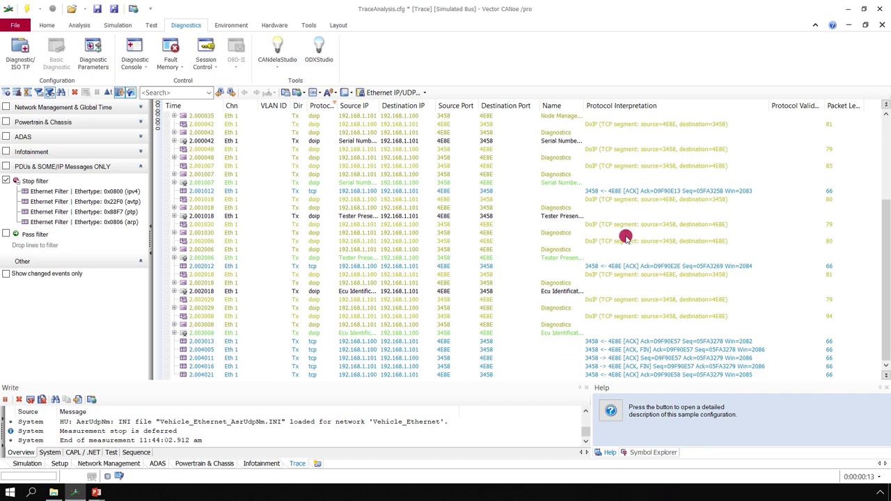
pyautogui.click(641, 350)
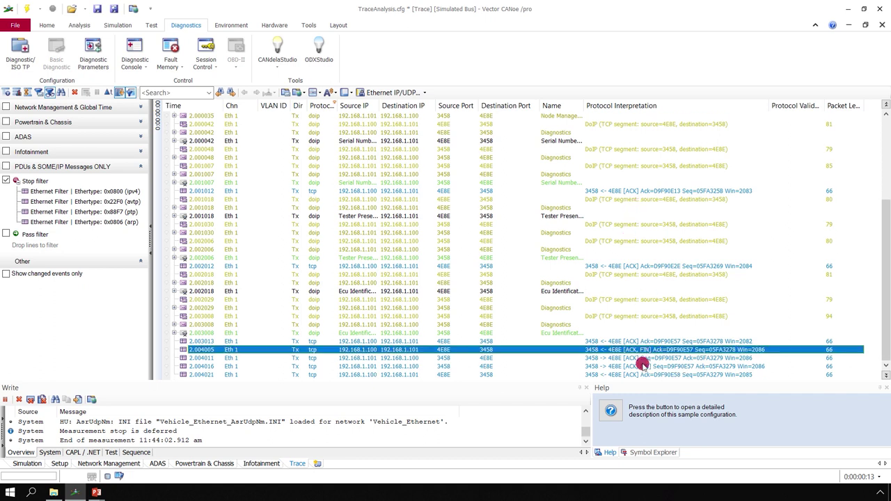
pyautogui.click(642, 366)
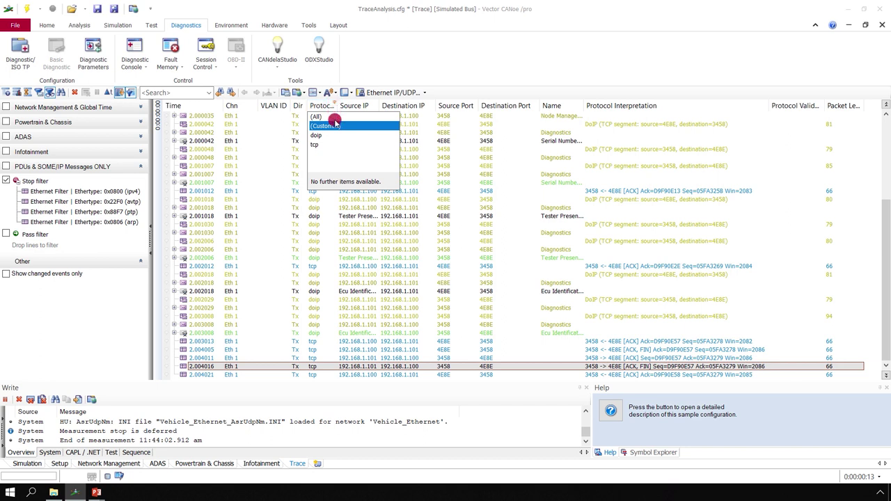
# Reset the Protocol filter to (All) and insert an IP event filter before the Trace block
pyautogui.click(335, 118)
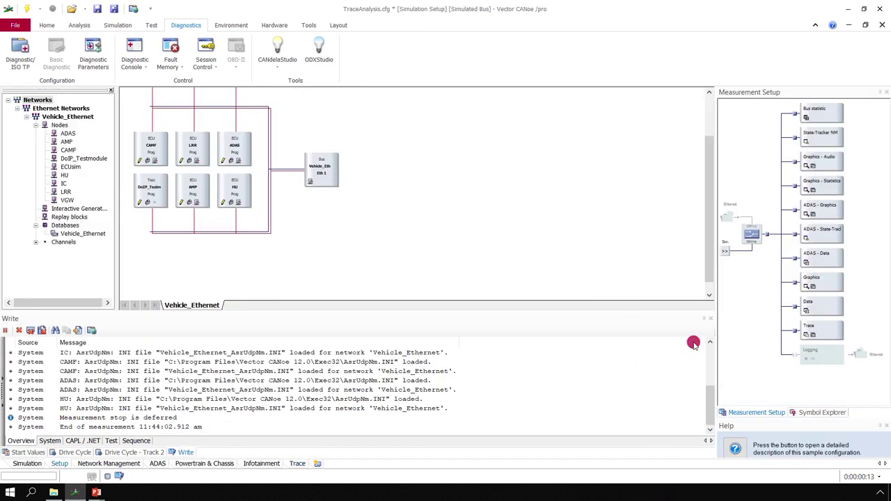
pyautogui.rightClick(802, 331)
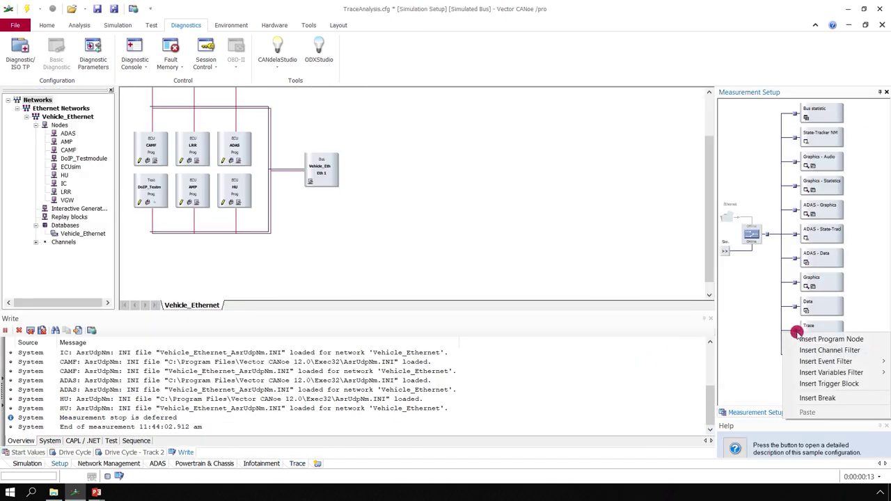
pyautogui.moveTo(824, 363)
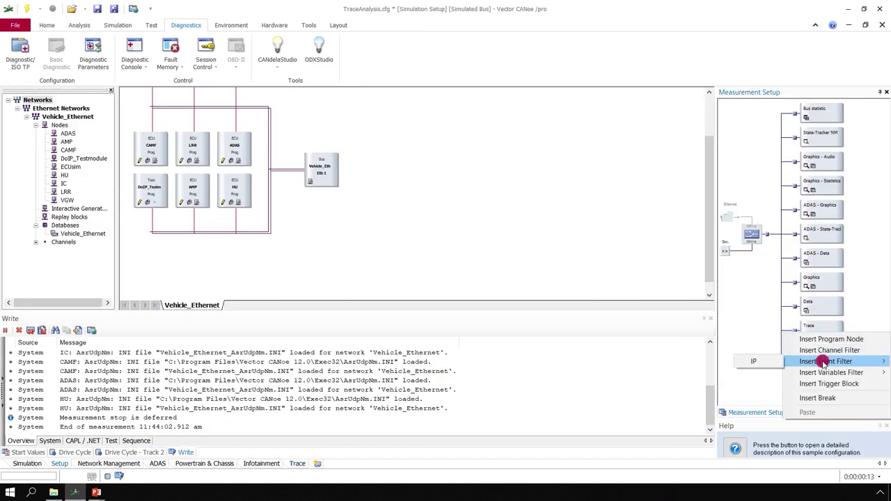
pyautogui.click(776, 362)
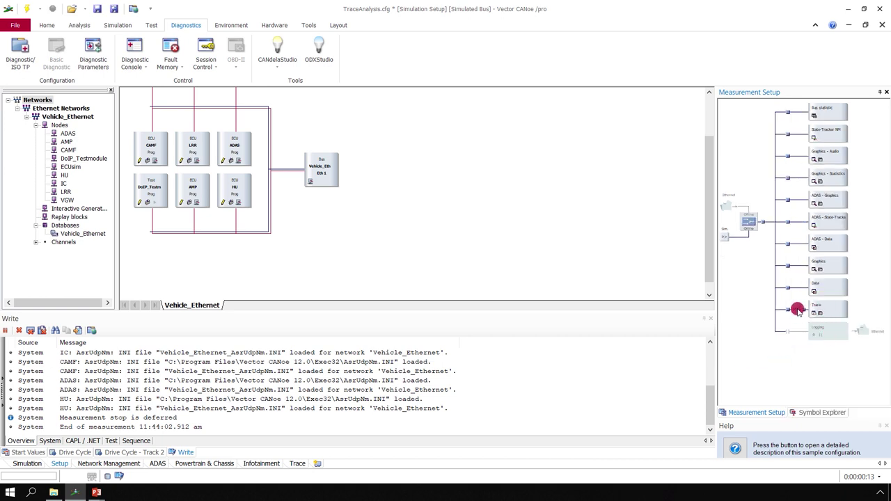
# Add six protocol filter rows to the IP filter configuration
pyautogui.doubleClick(798, 310)
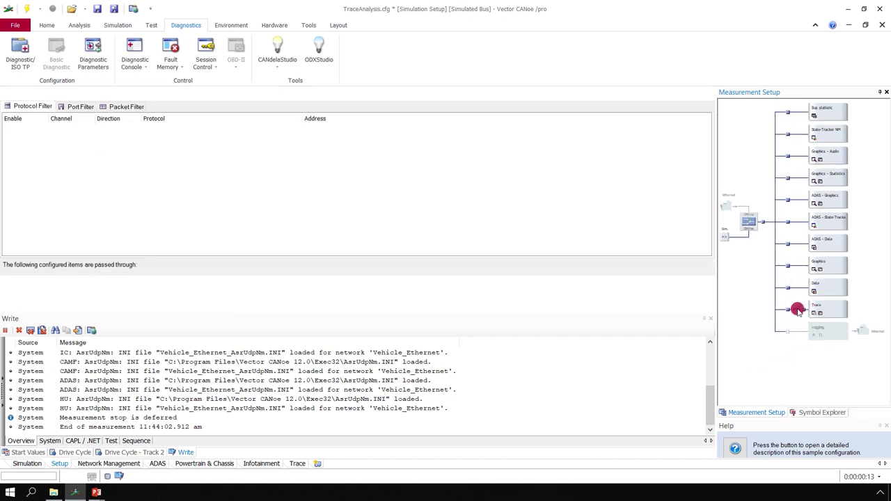
pyautogui.rightClick(134, 149)
pyautogui.click(160, 151)
pyautogui.rightClick(161, 152)
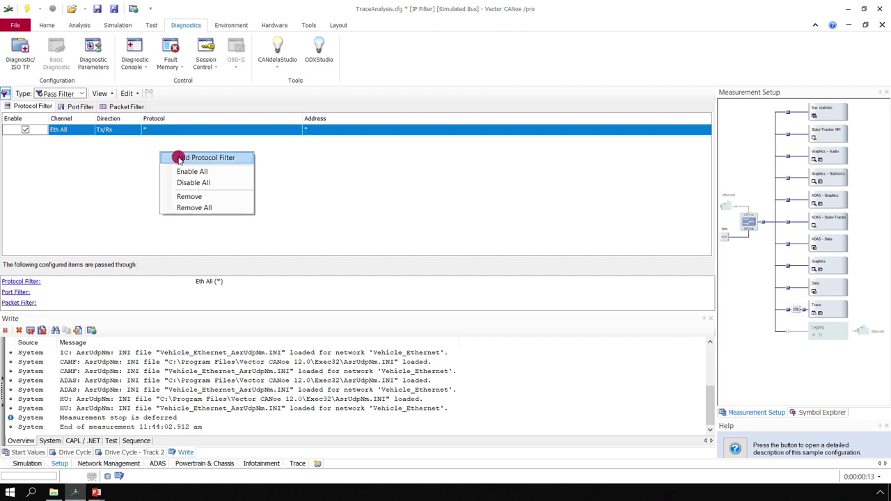
pyautogui.click(180, 159)
pyautogui.rightClick(173, 152)
pyautogui.click(183, 161)
pyautogui.rightClick(184, 162)
pyautogui.click(202, 173)
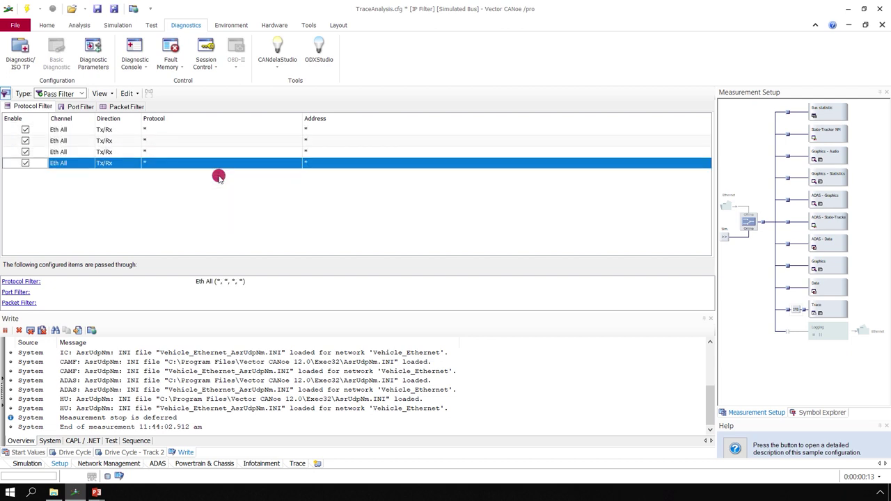
pyautogui.rightClick(218, 177)
pyautogui.click(241, 189)
pyautogui.rightClick(217, 205)
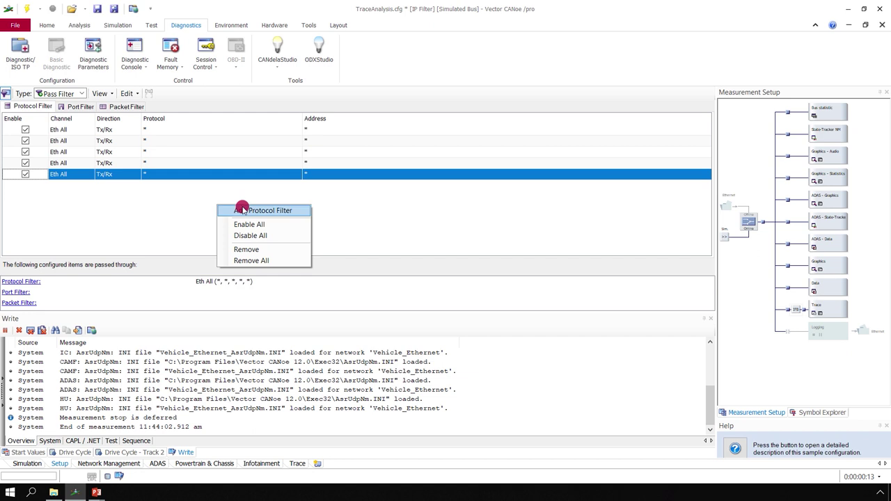
pyautogui.click(241, 210)
# Set the first three filter protocols to DoIP, TCP and ARP
pyautogui.click(250, 129)
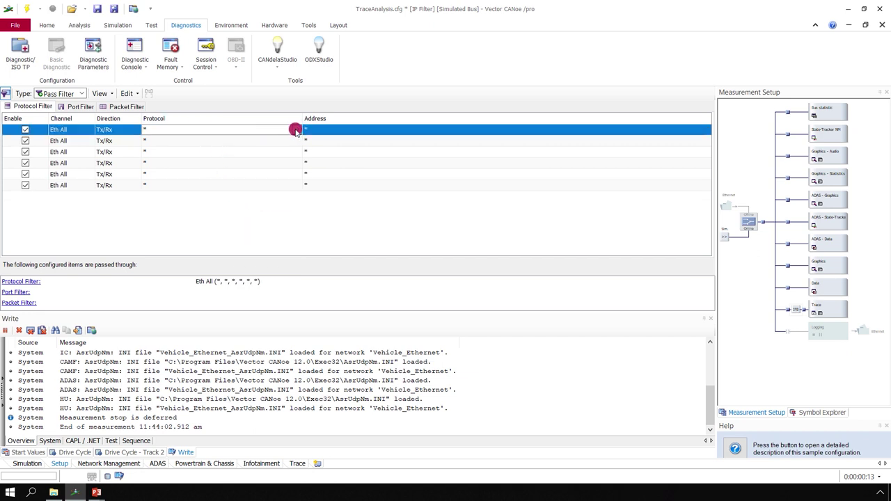
pyautogui.click(295, 130)
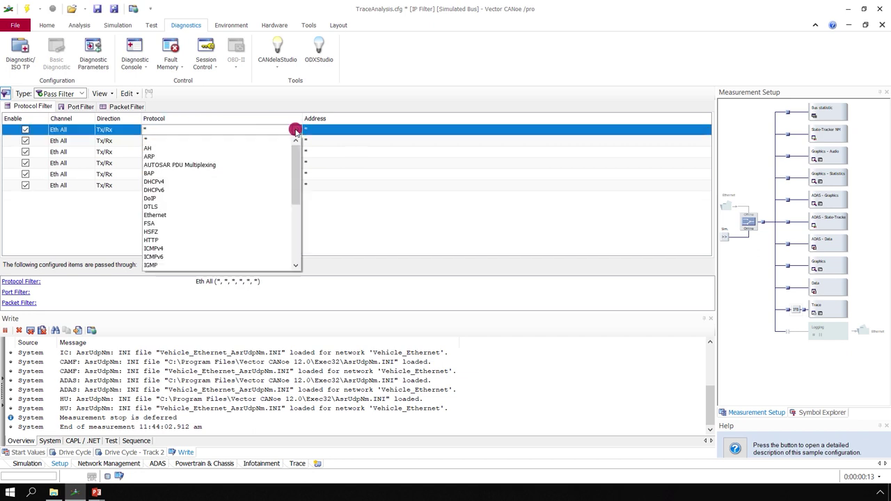
pyautogui.click(248, 201)
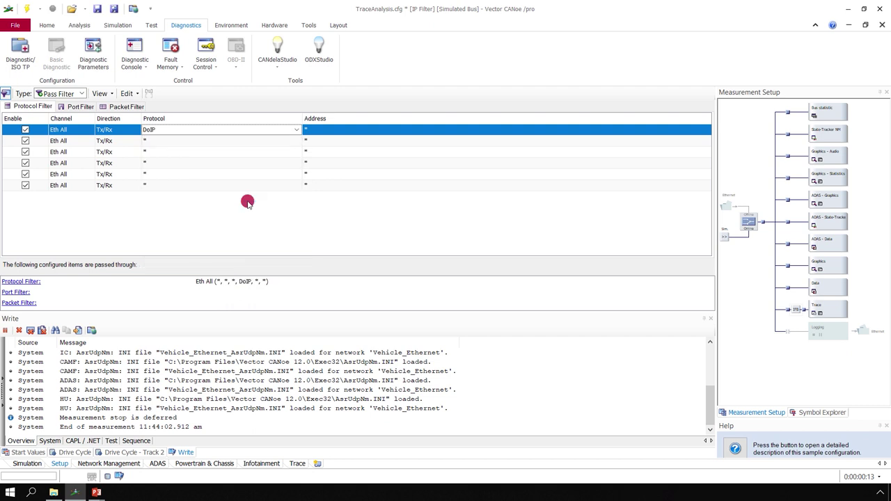
pyautogui.click(279, 143)
pyautogui.click(297, 142)
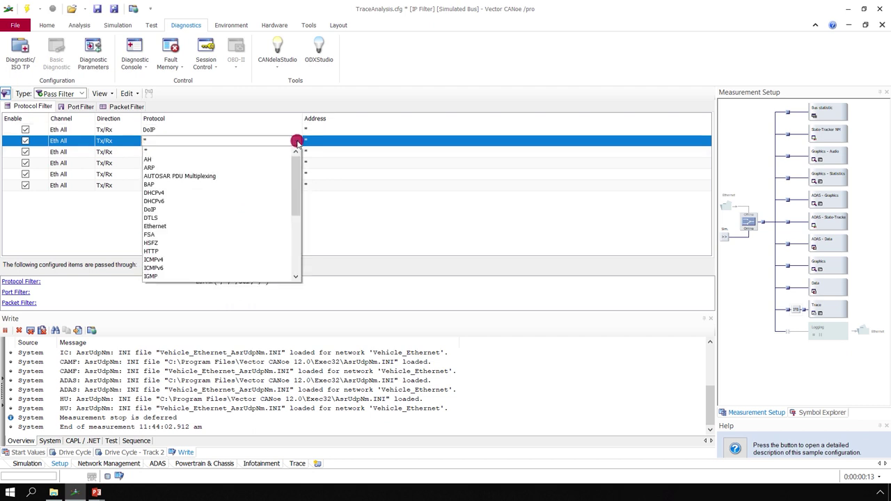
pyautogui.moveTo(297, 157); pyautogui.dragTo(270, 246)
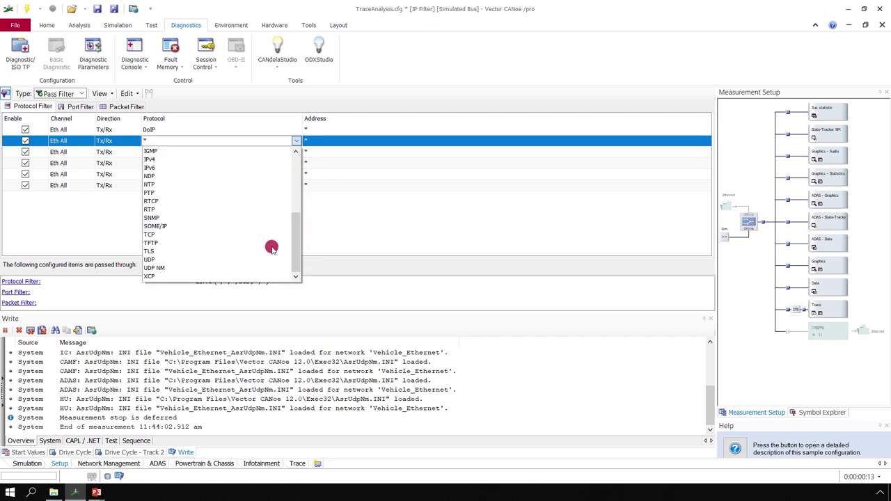
pyautogui.click(236, 237)
pyautogui.click(268, 153)
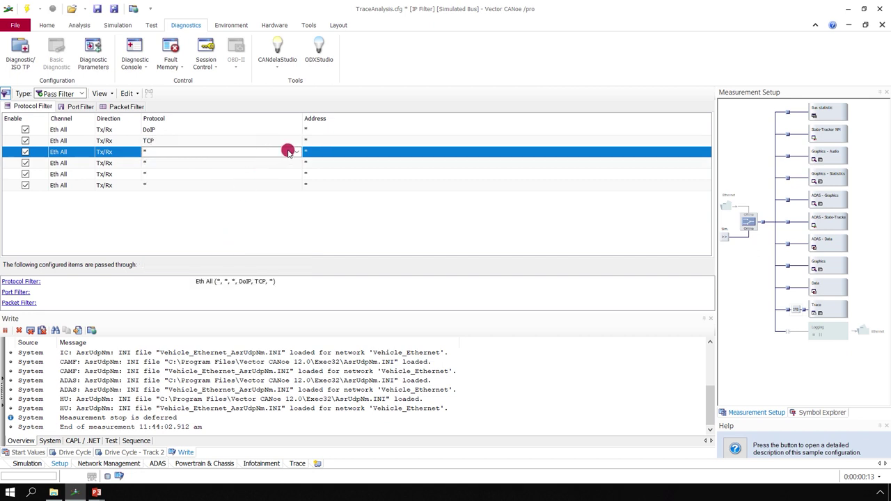
pyautogui.click(298, 152)
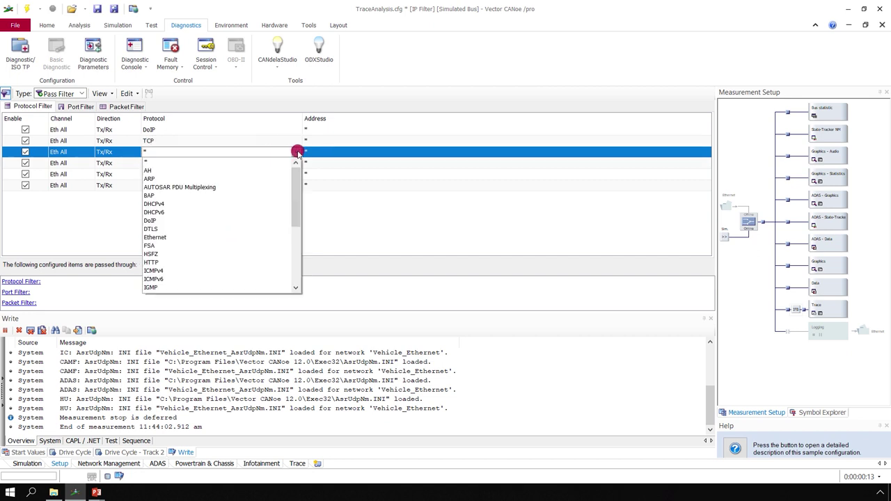
pyautogui.click(259, 182)
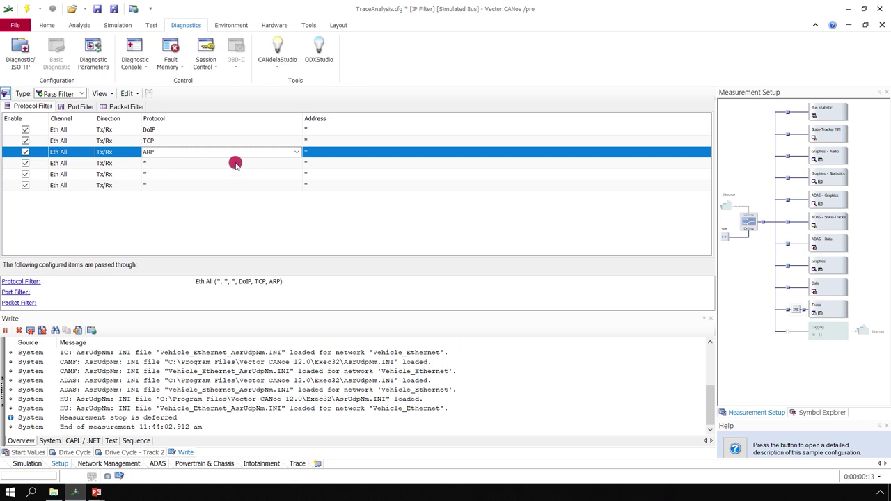
# Set the remaining filters to NDP, DHCPv4 and DHCPv6, then start the measurement
pyautogui.click(235, 163)
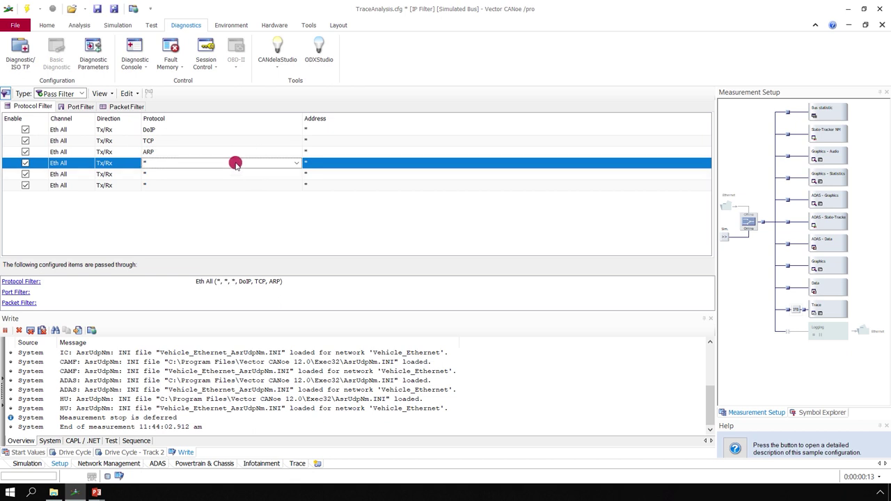
pyautogui.click(297, 164)
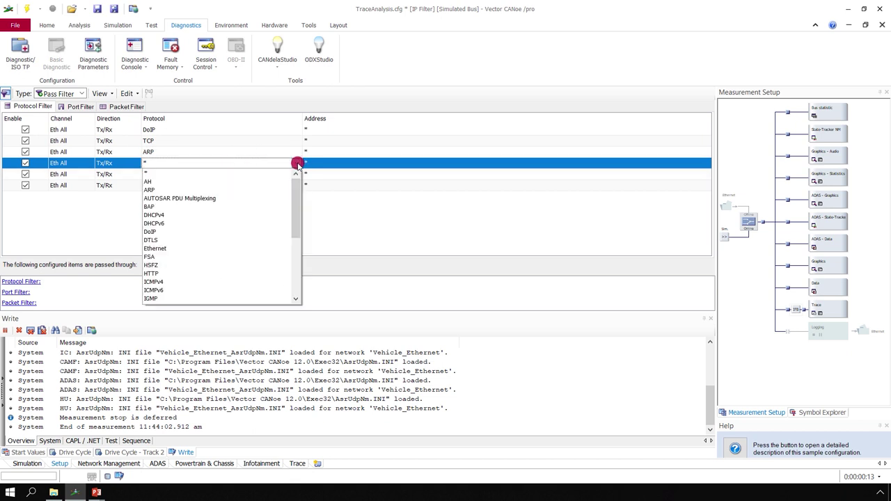
pyautogui.moveTo(298, 186); pyautogui.dragTo(297, 218)
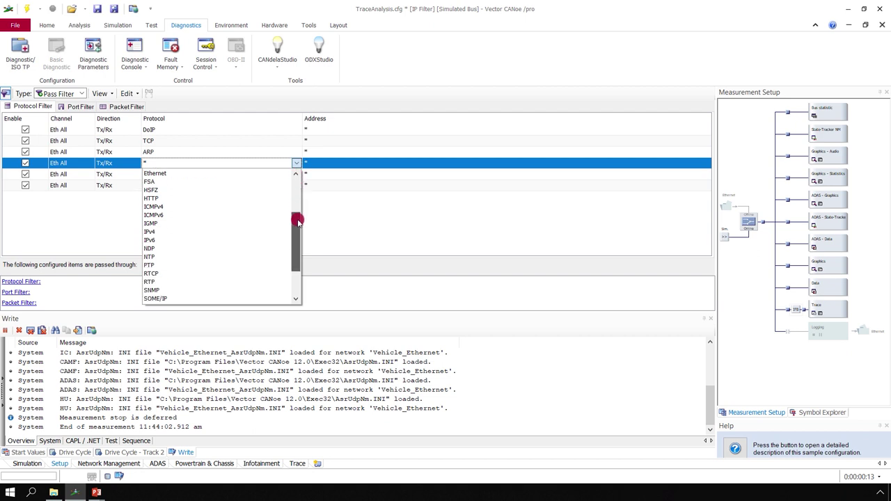
pyautogui.click(233, 248)
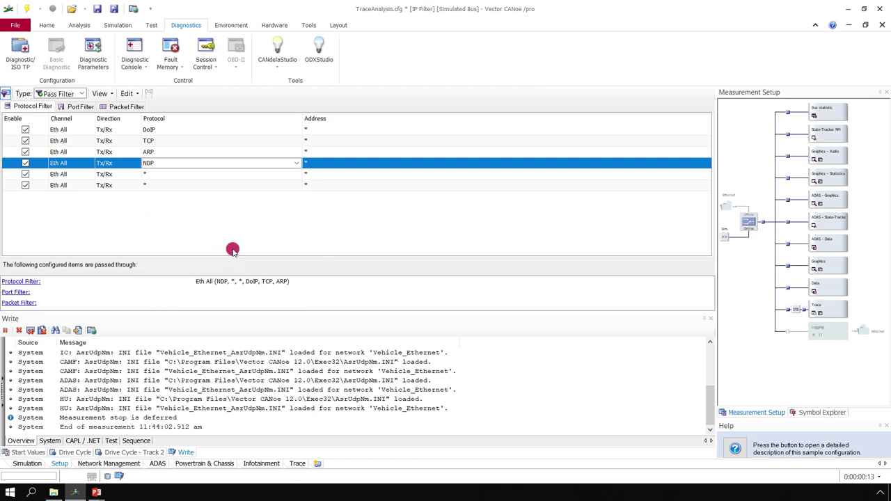
pyautogui.click(250, 176)
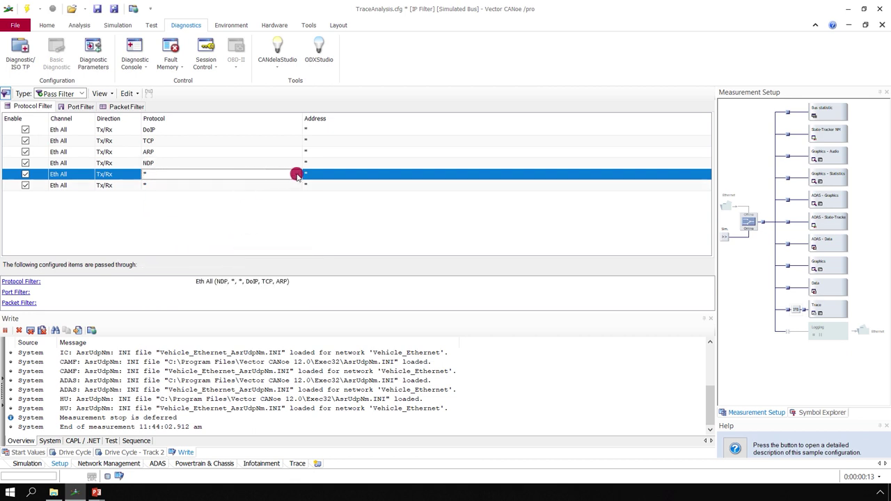
pyautogui.click(297, 174)
pyautogui.click(260, 227)
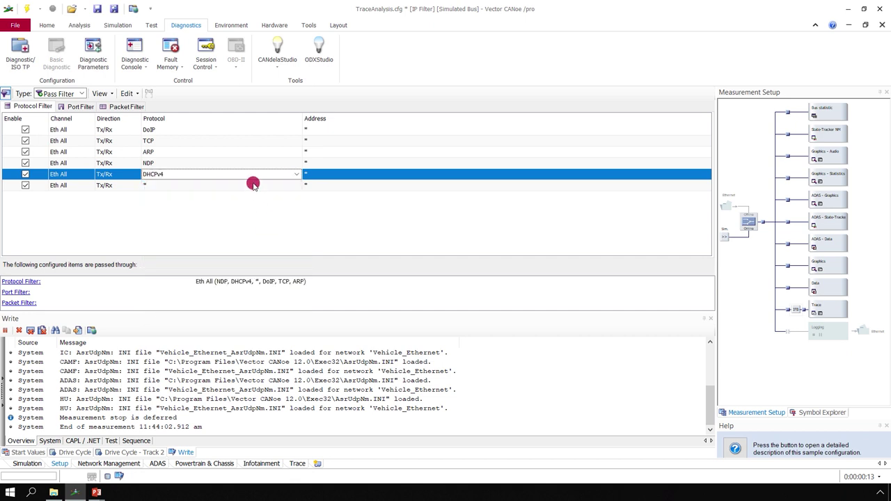
pyautogui.click(253, 184)
pyautogui.click(297, 185)
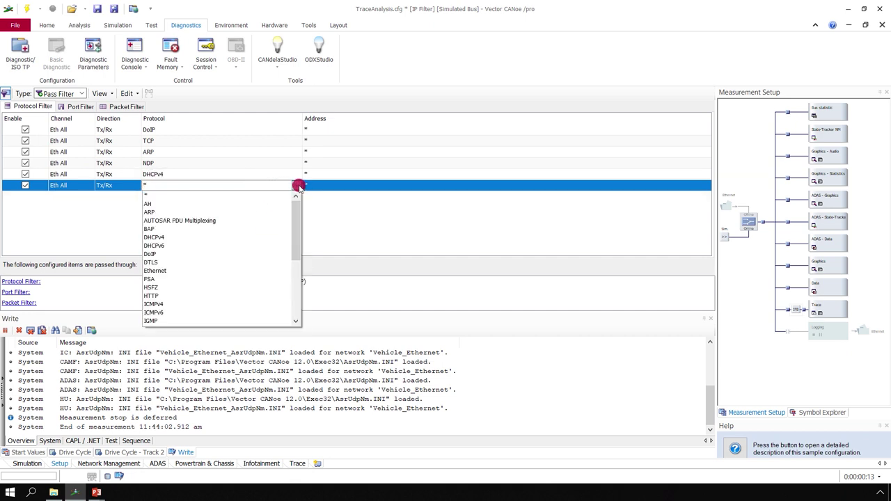
pyautogui.click(268, 246)
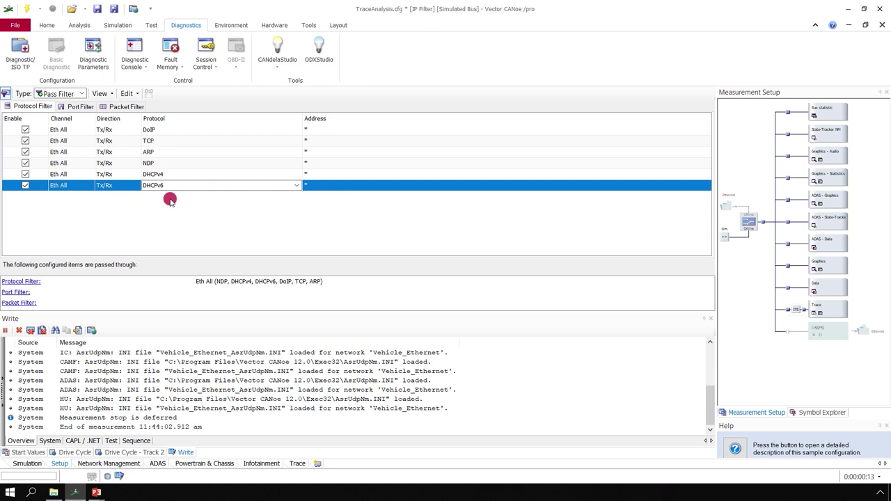
pyautogui.click(27, 8)
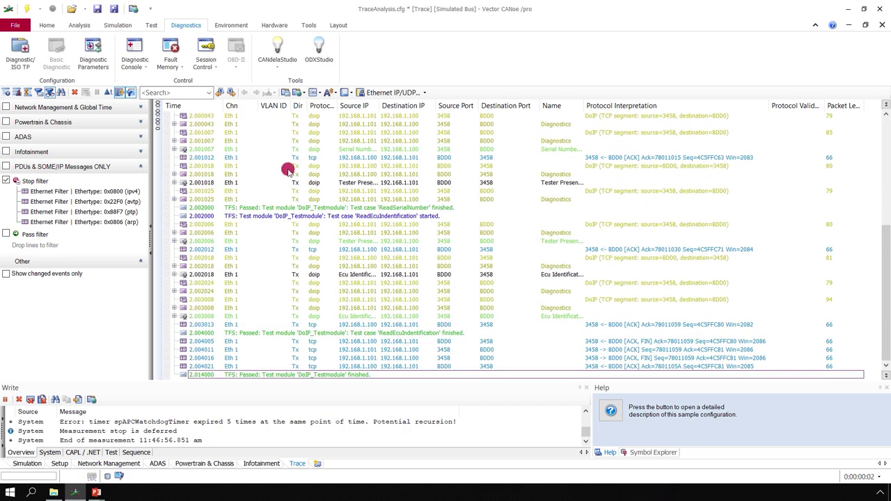
# Expand the vehicle identification request and inspect its Payload type field
pyautogui.moveTo(886, 312); pyautogui.dragTo(882, 178)
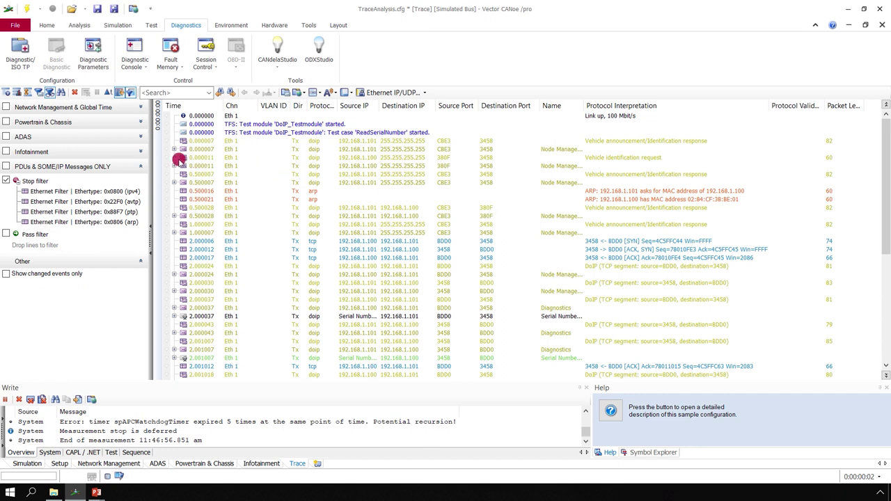
pyautogui.click(174, 167)
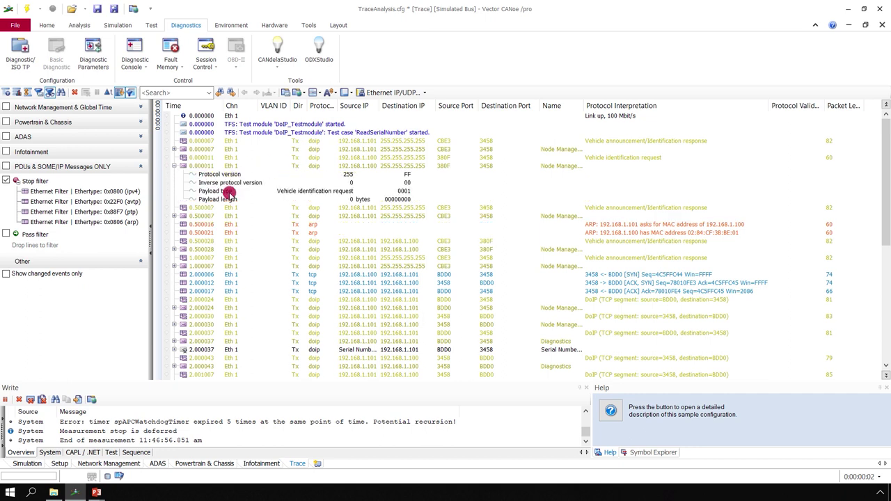
pyautogui.click(323, 194)
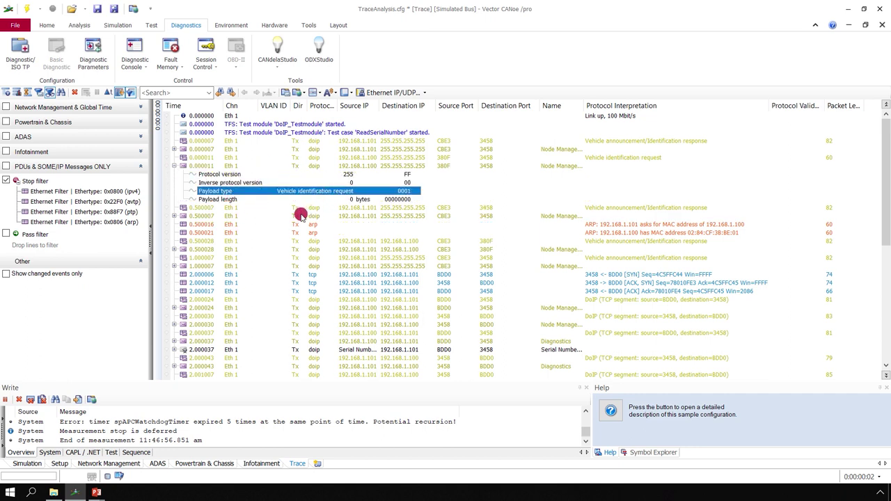
# Select the ARP request and reply, then expand the 0.500028 announcement's DoIP fields
pyautogui.click(228, 225)
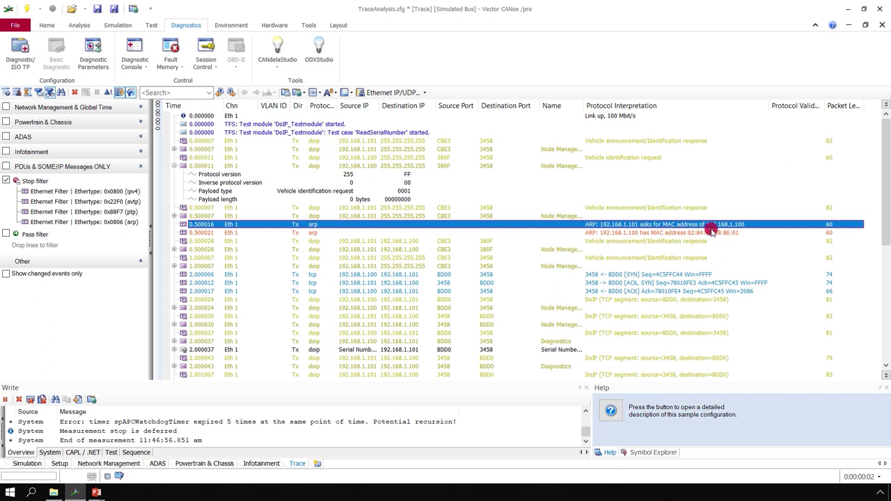
pyautogui.click(689, 234)
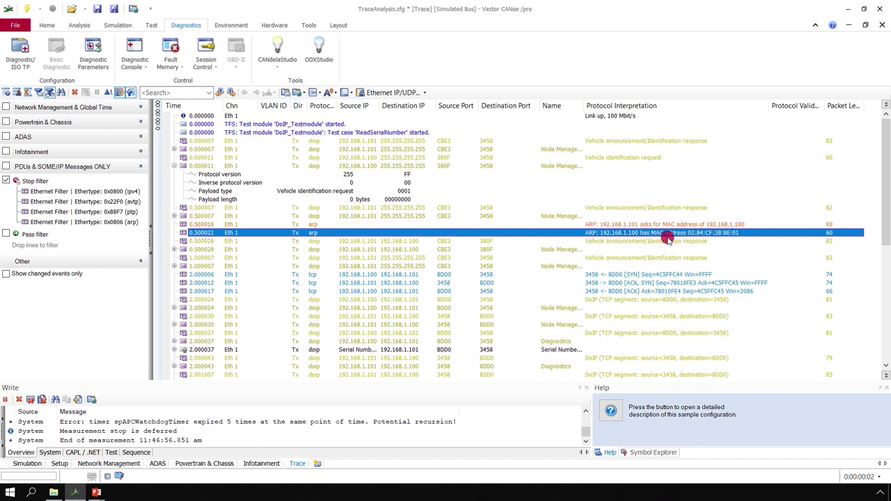
pyautogui.click(174, 249)
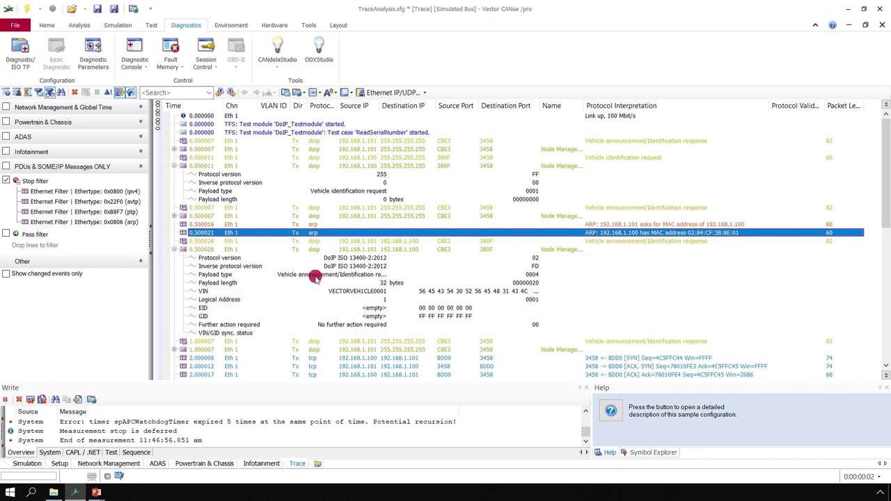
pyautogui.click(365, 274)
pyautogui.scroll(-10, 365, 274)
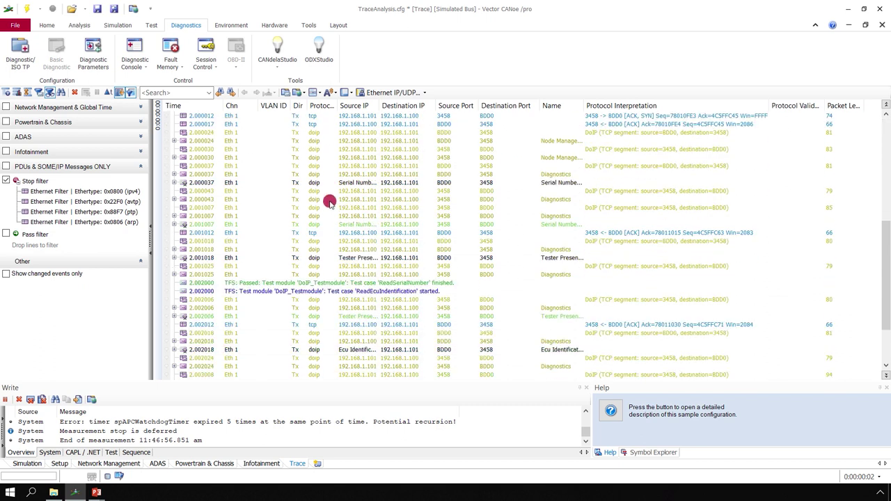
pyautogui.scroll(2, 328, 199)
# Expand the 1.000007 vehicle announcement and review the TCP packets at 2.000012 and 2.000017
pyautogui.click(174, 149)
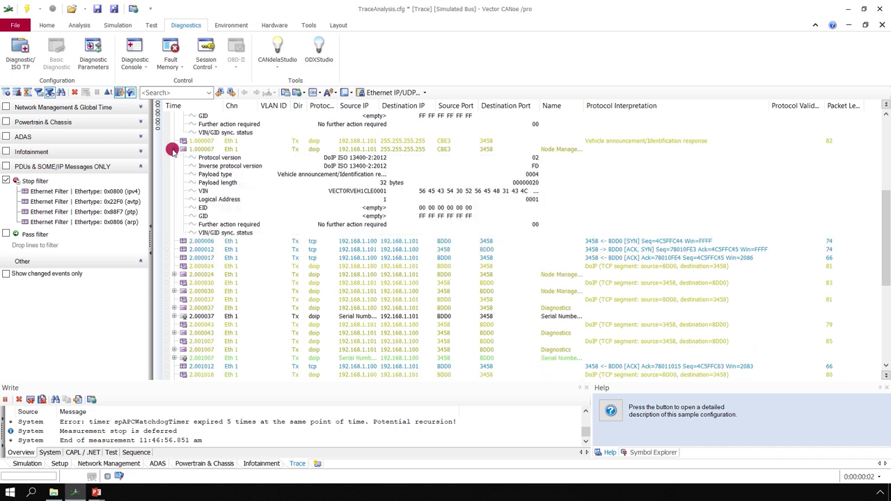
pyautogui.click(375, 174)
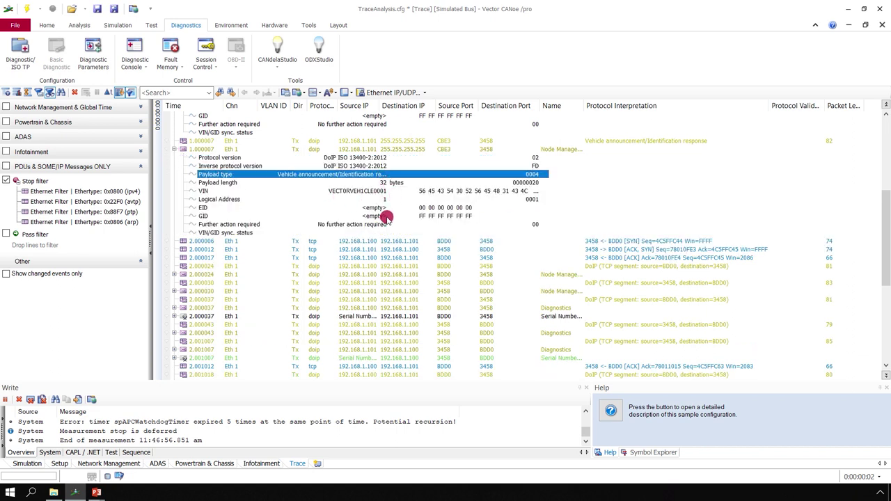
pyautogui.click(370, 249)
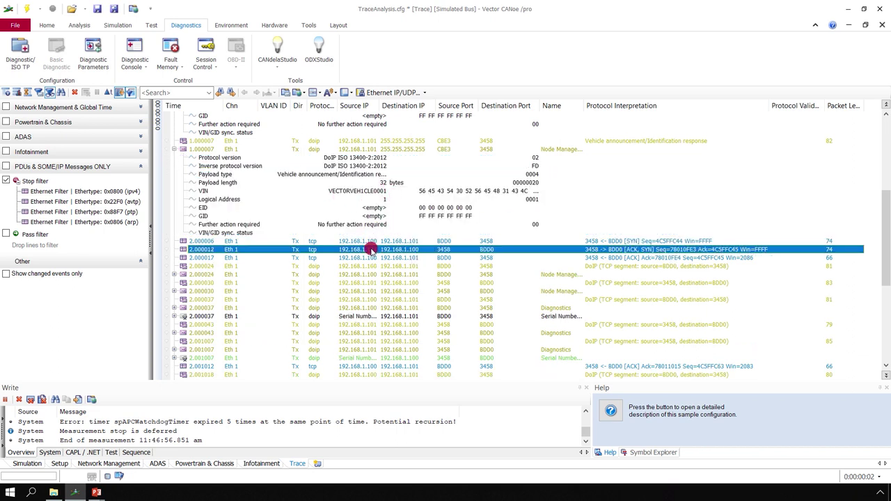
pyautogui.click(373, 258)
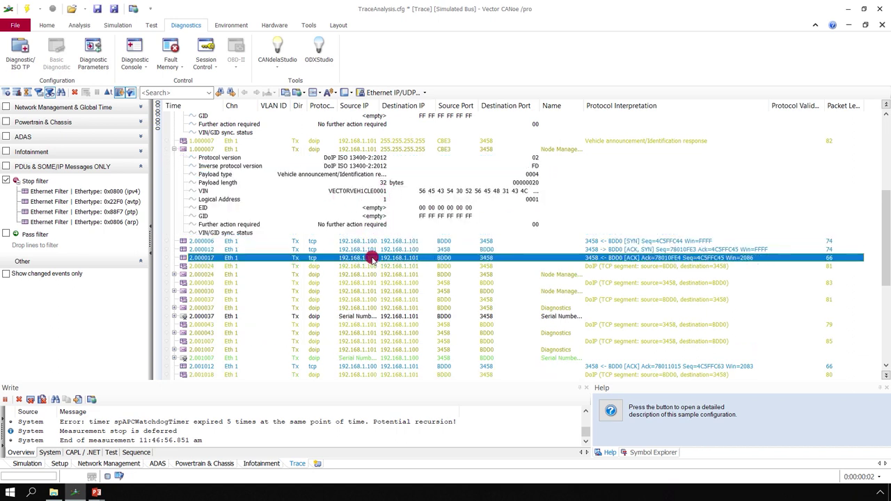
# Expand the 2.000024 routing activation request and 2.000030 response, selecting the response code
pyautogui.click(174, 274)
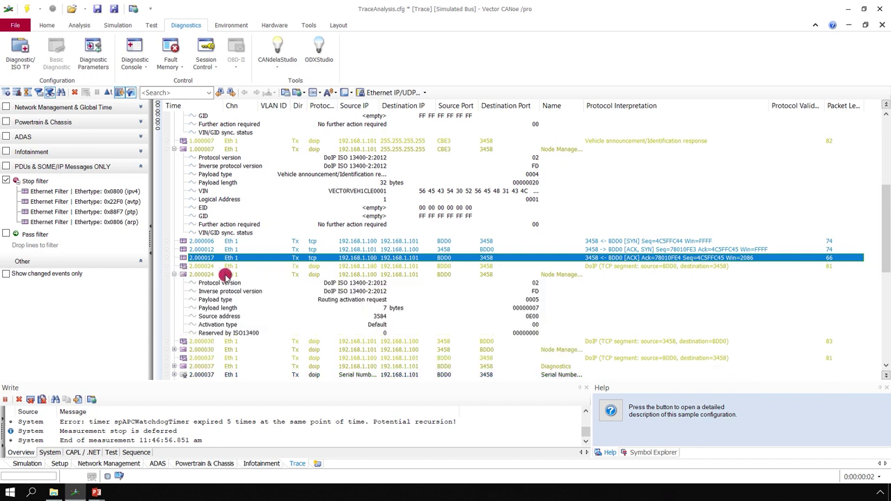
pyautogui.scroll(-2, 177, 278)
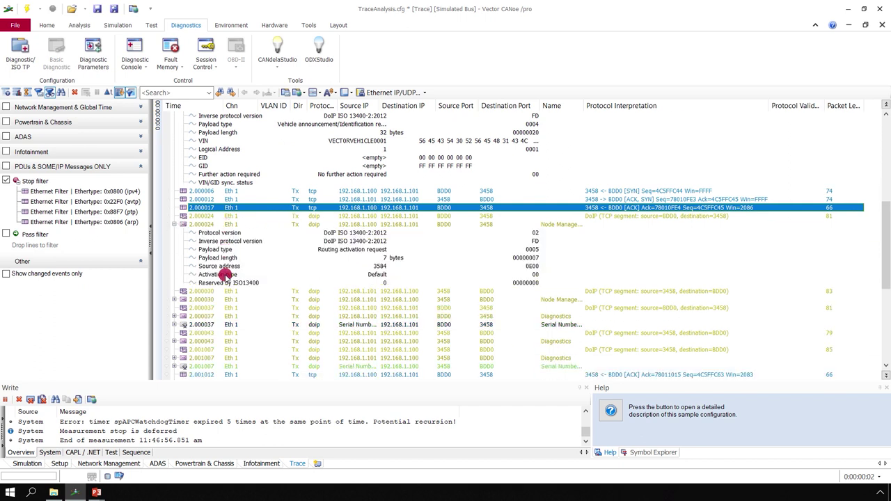
pyautogui.click(174, 299)
pyautogui.scroll(-3, 322, 307)
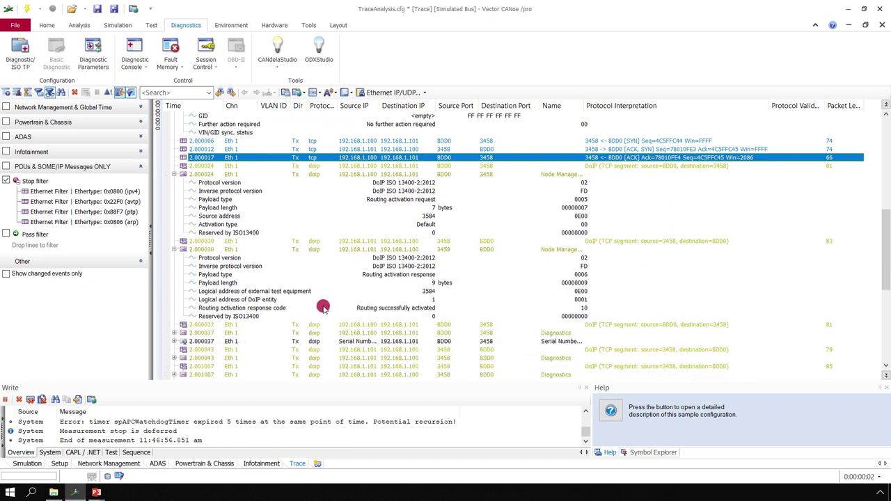
pyautogui.scroll(-1, 397, 258)
pyautogui.click(412, 233)
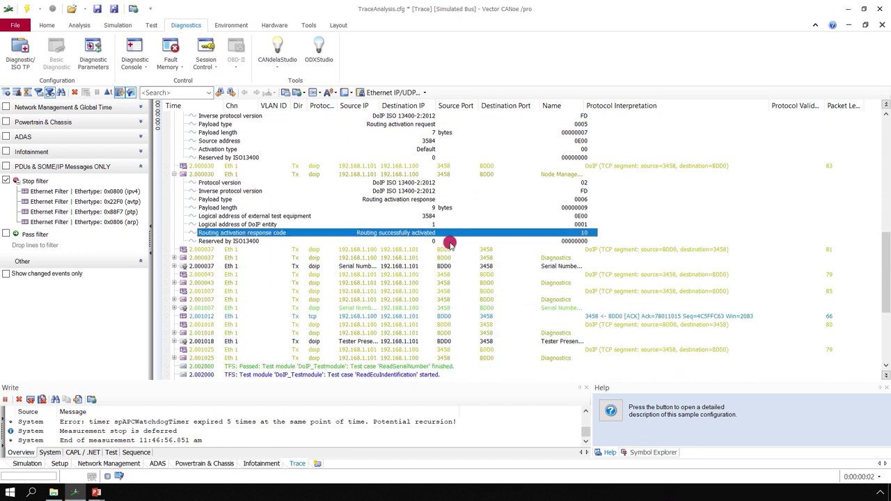
# Select the 2.000037 Serial Number request, then the 2.001007 DoIP packet
pyautogui.click(341, 267)
pyautogui.scroll(-1, 388, 283)
pyautogui.scroll(-1, 387, 283)
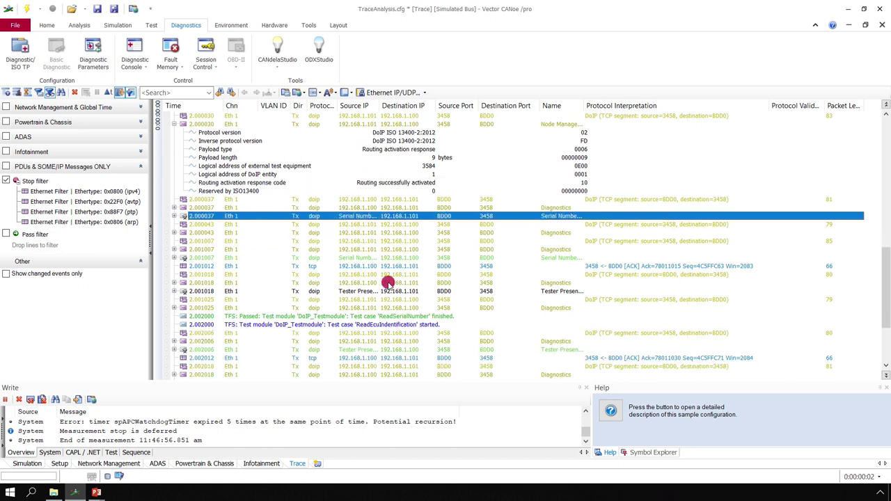
pyautogui.scroll(-1, 387, 283)
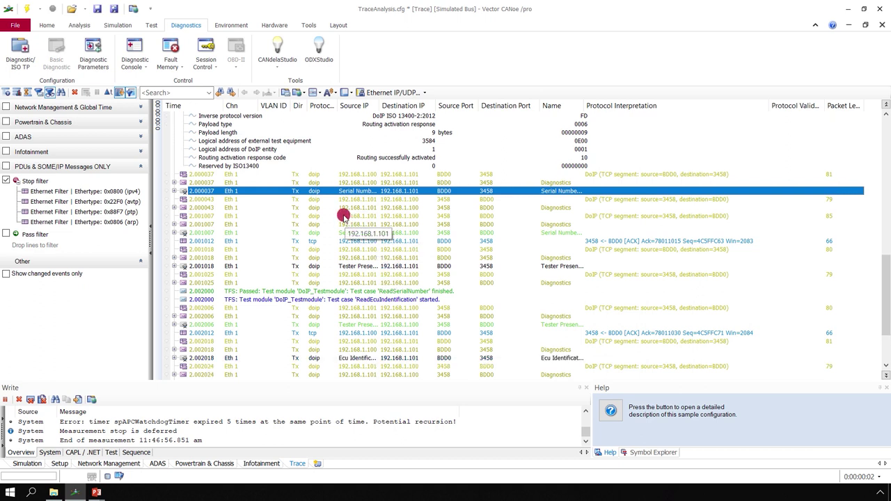
pyautogui.click(344, 216)
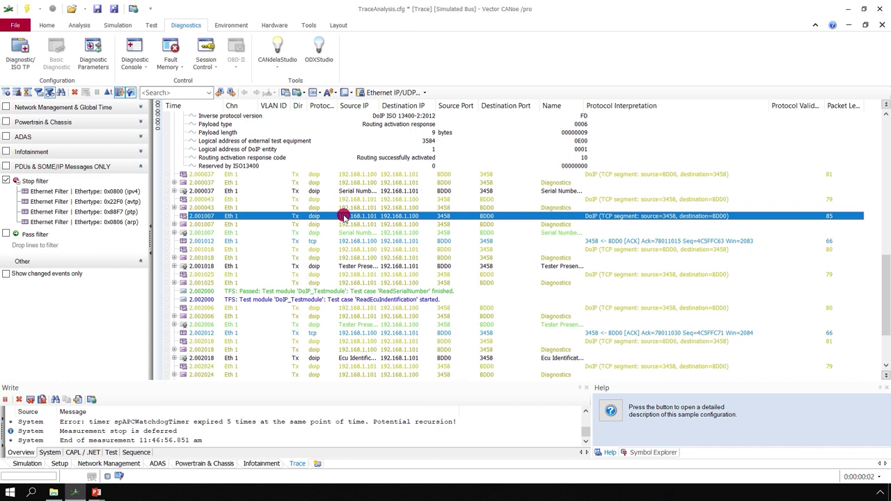
# Show the Detail View, widen it, and expand the 2.001007 diagnostic message to payload type 8001
pyautogui.click(5, 92)
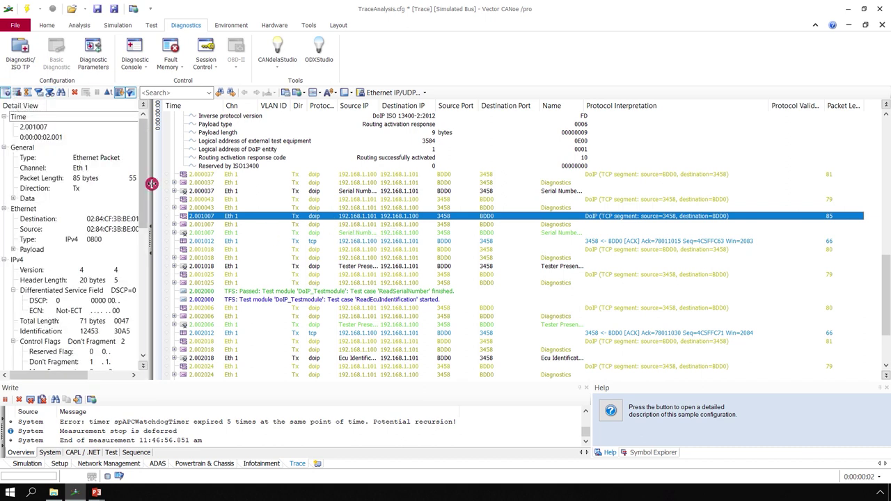
pyautogui.moveTo(150, 183)
pyautogui.mouseDown()
pyautogui.moveTo(184, 184)
pyautogui.moveTo(173, 229)
pyautogui.moveTo(180, 327)
pyautogui.mouseUp()
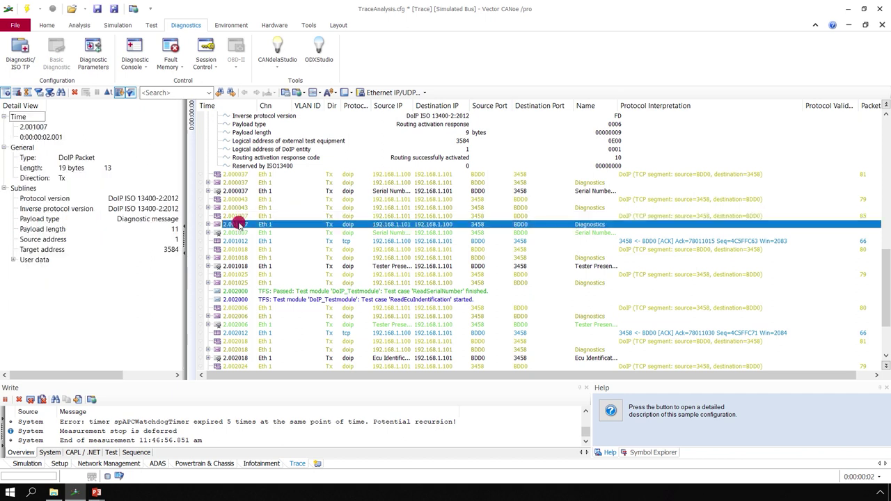
pyautogui.click(233, 224)
pyautogui.click(208, 224)
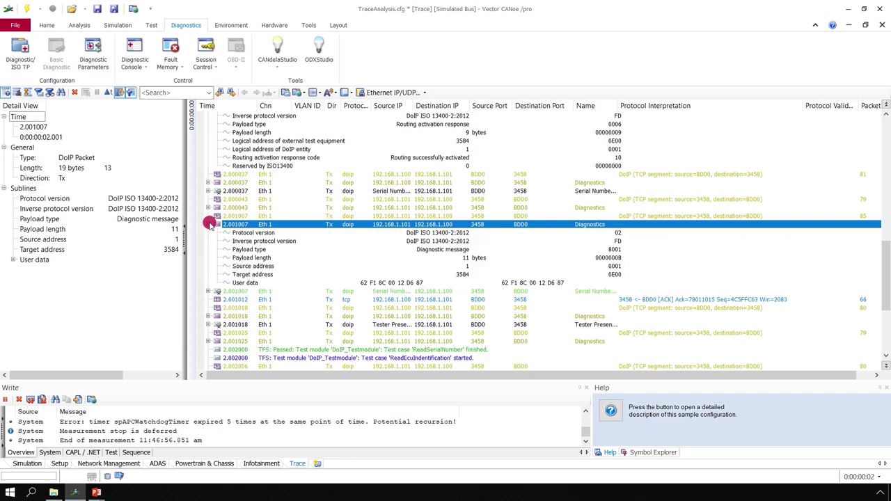
pyautogui.click(438, 251)
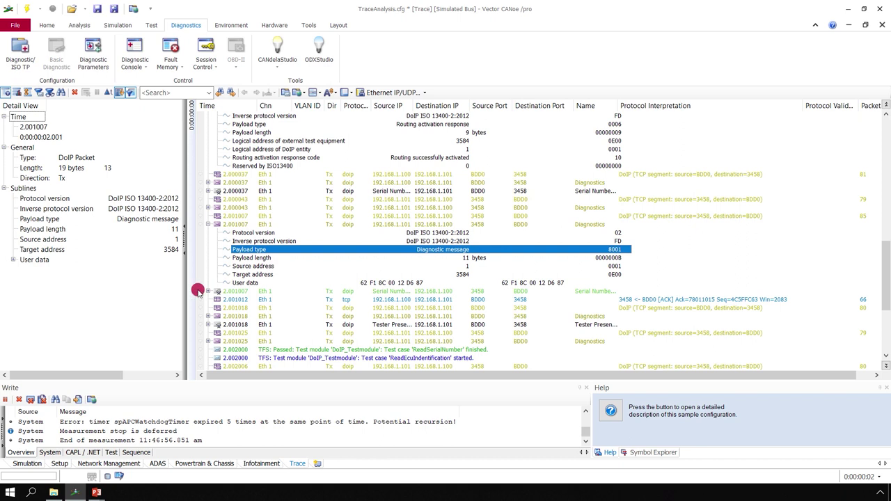
# Expand the 2.001007 SerialNumber_Read response and select the SerialNumber value 1234567
pyautogui.click(235, 291)
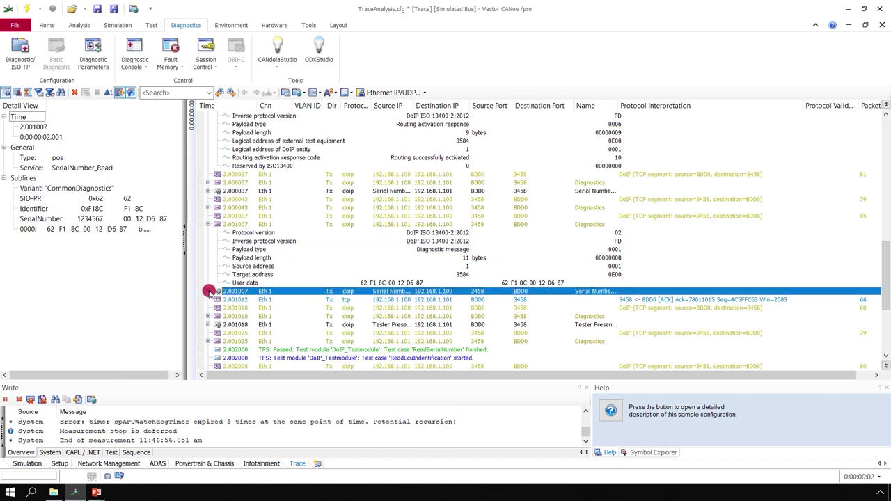
pyautogui.click(209, 291)
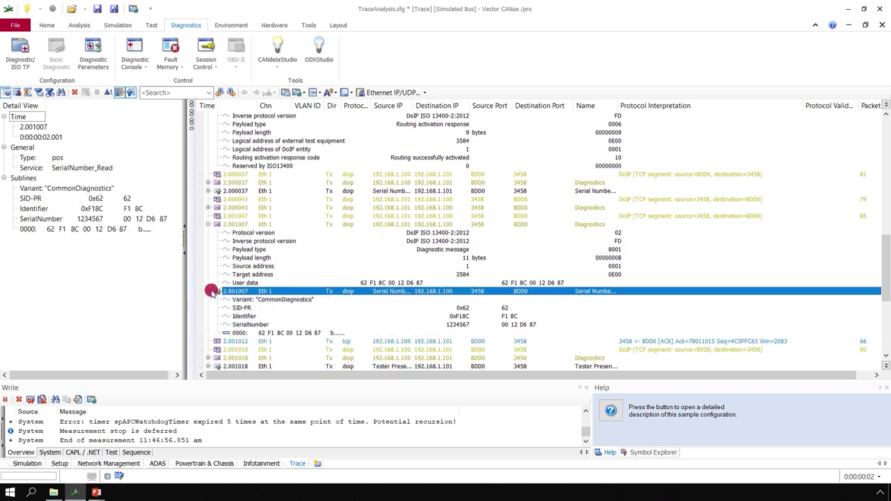
pyautogui.click(255, 324)
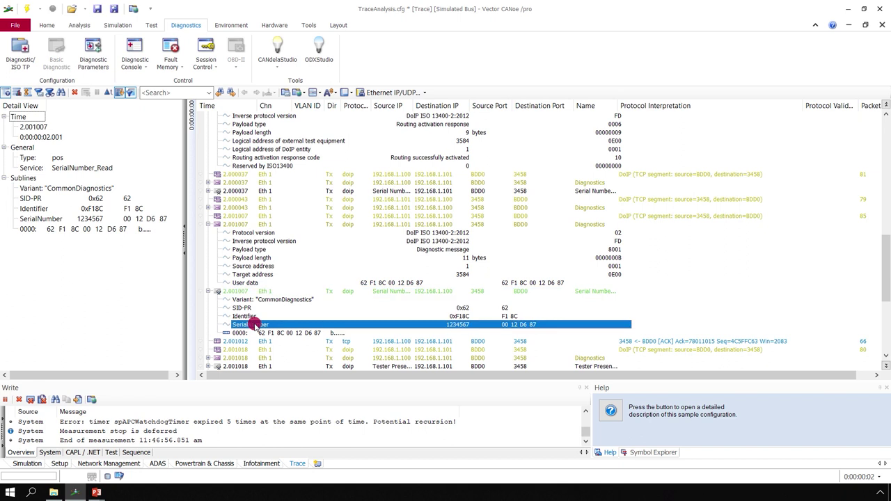